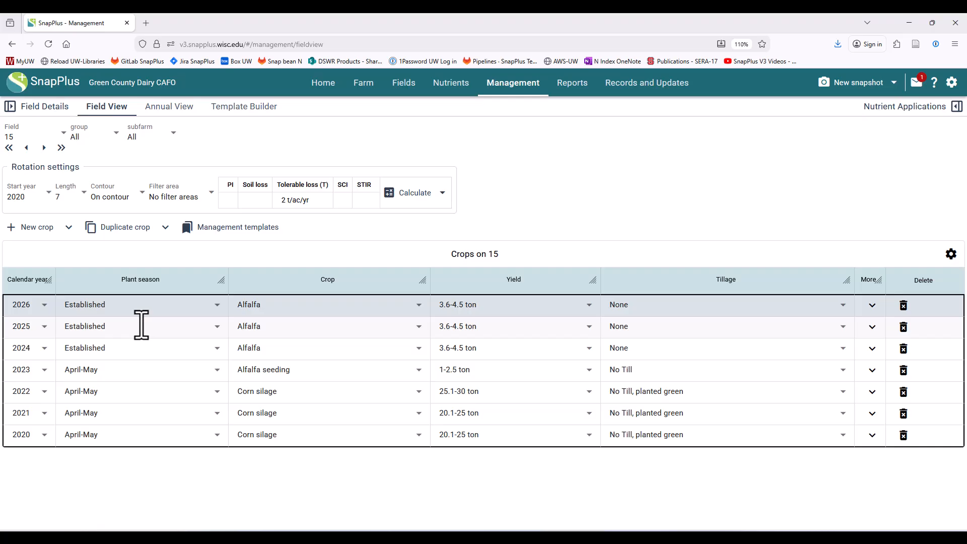
Step: Look through the list of fields, advance to field 16, and return to field 15
left_click(37, 133)
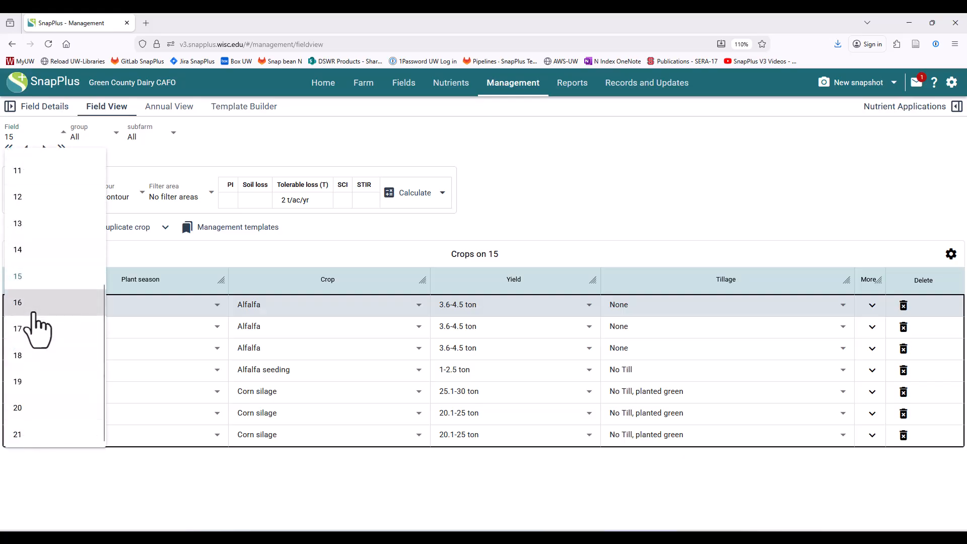
left_click(255, 155)
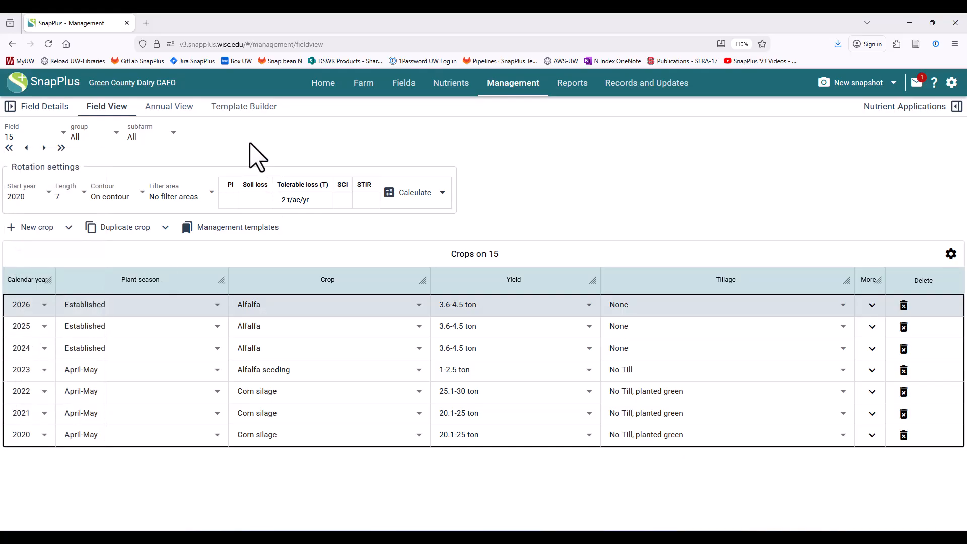
left_click(44, 149)
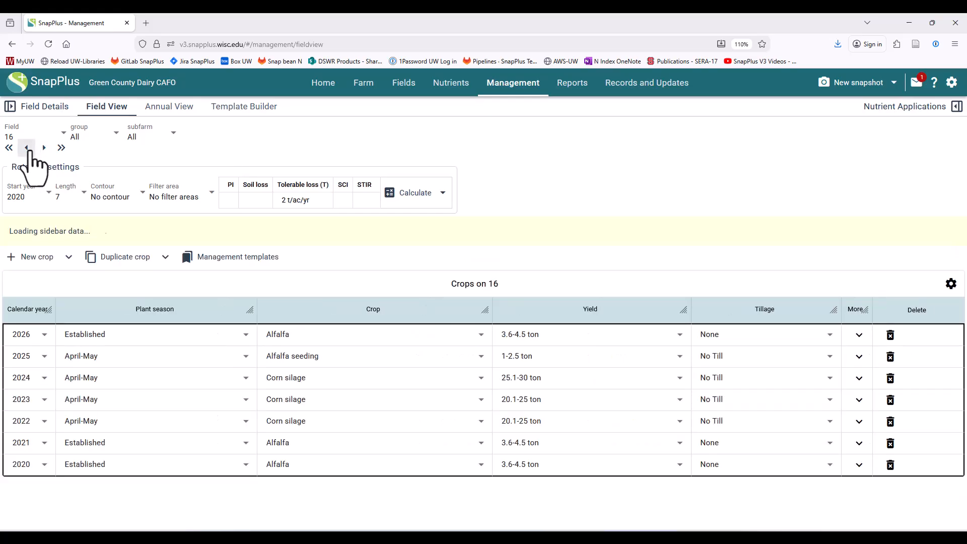
left_click(26, 149)
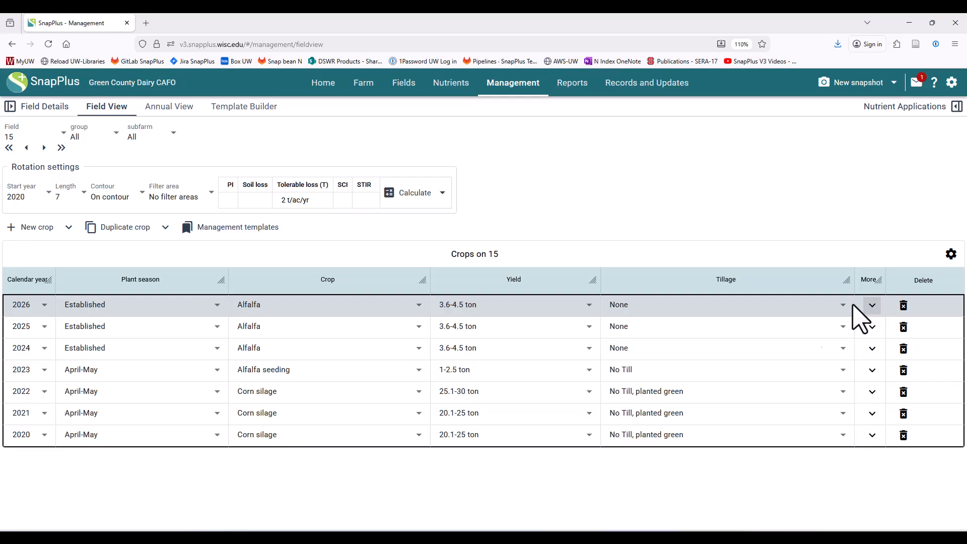
Step: Set field 15's rotation length to 6 and its contour setting to No contour, checking the filter area choices
left_click(62, 197)
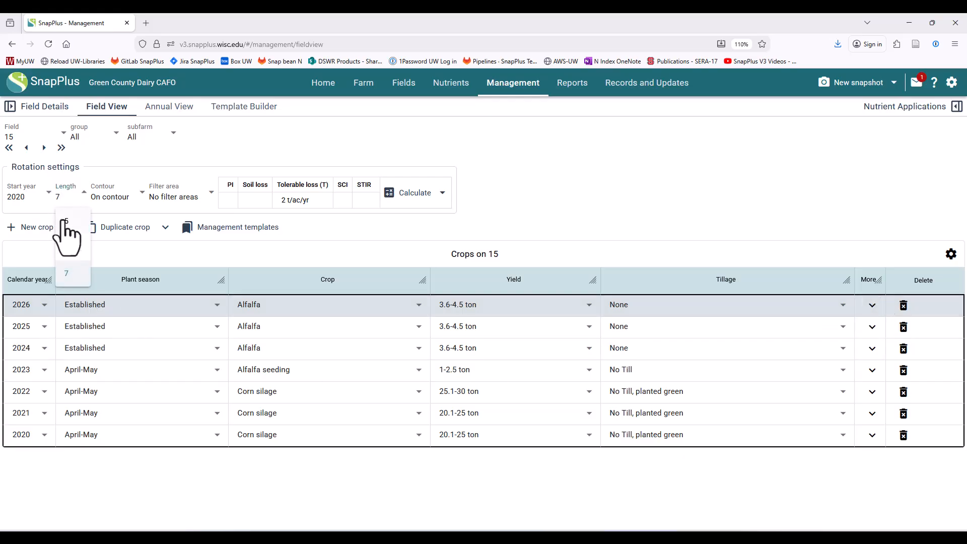
left_click(71, 248)
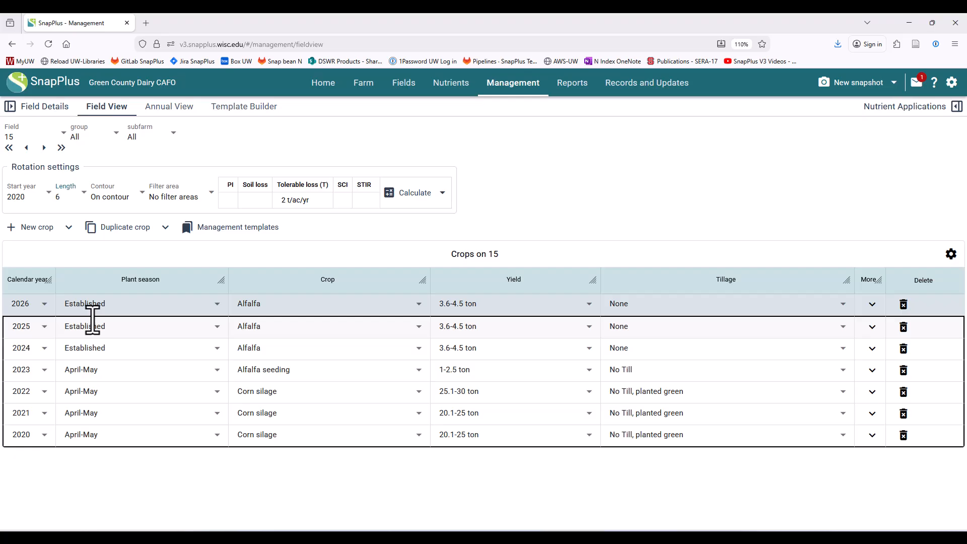
left_click(129, 197)
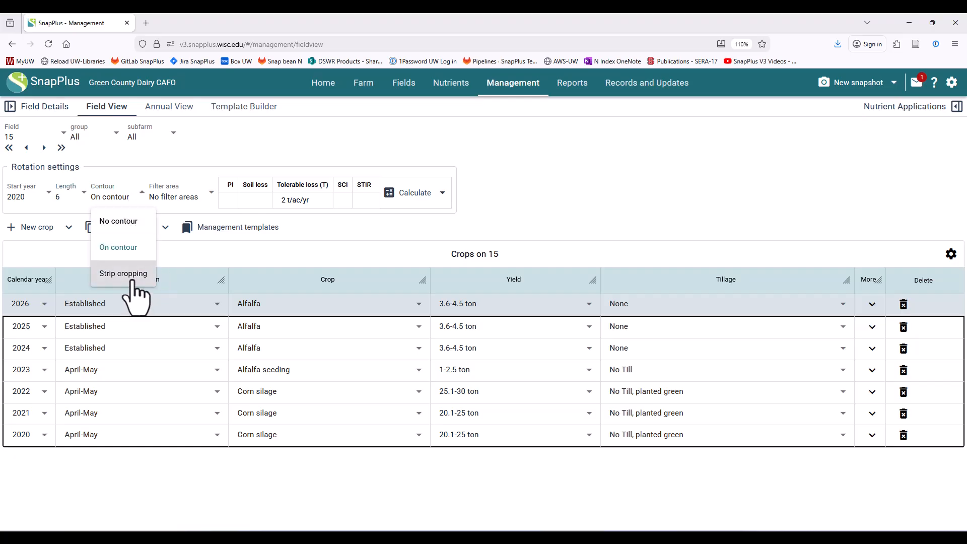
left_click(181, 202)
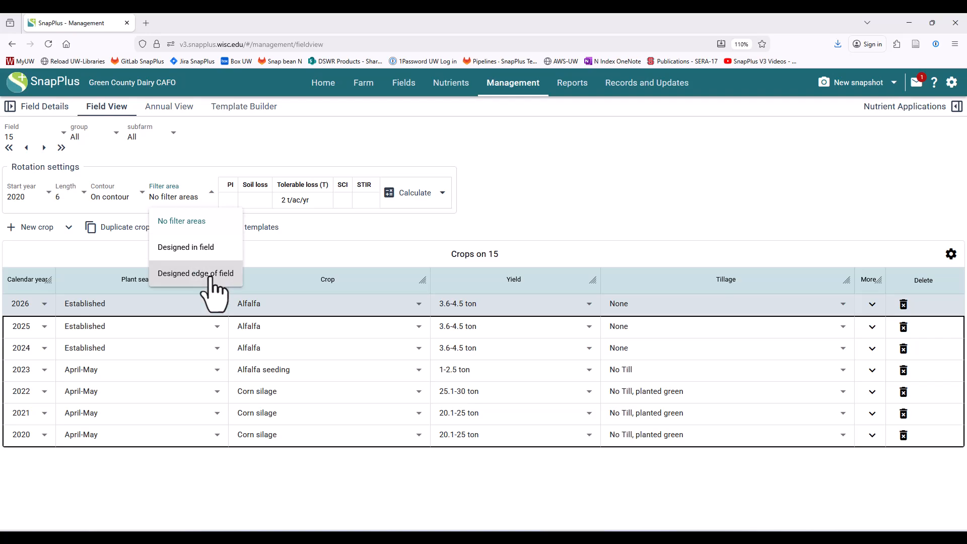
left_click(186, 160)
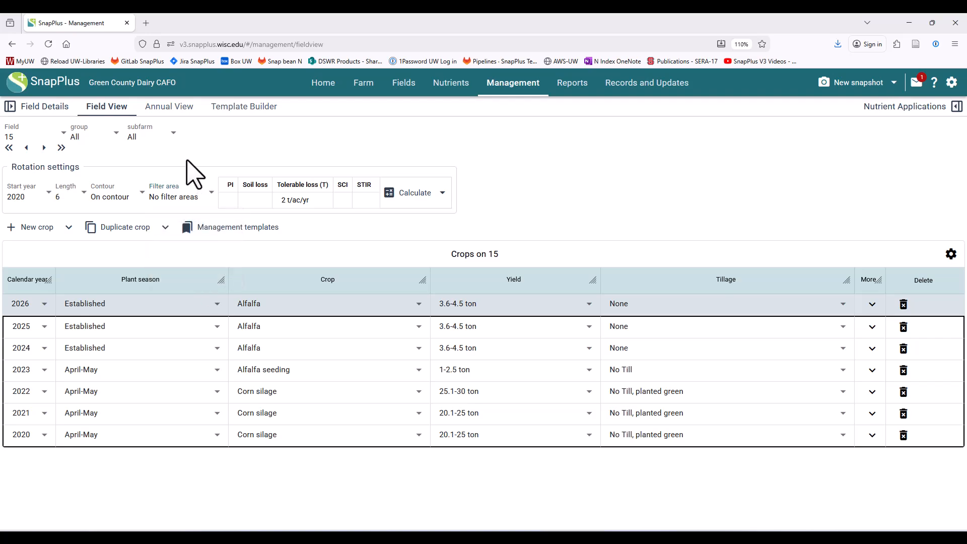
left_click(117, 198)
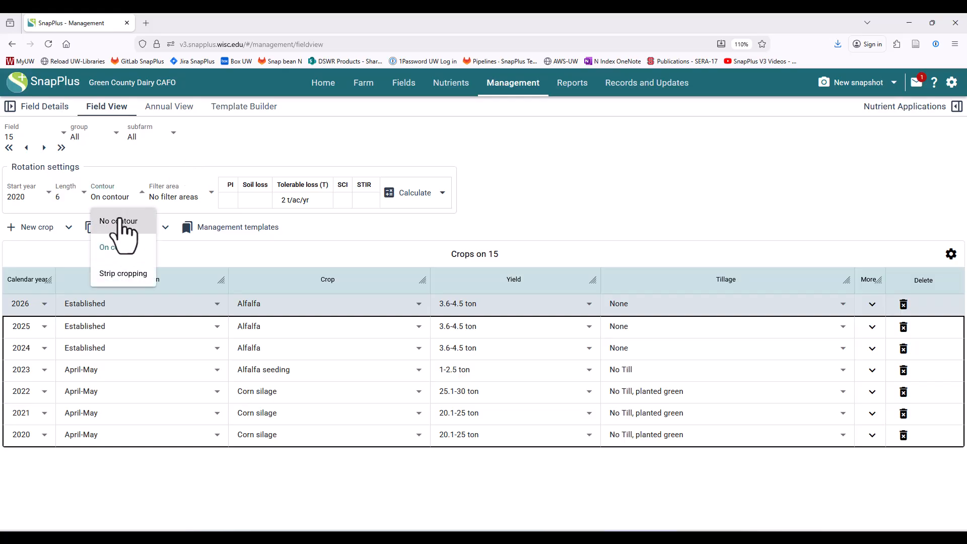
left_click(124, 223)
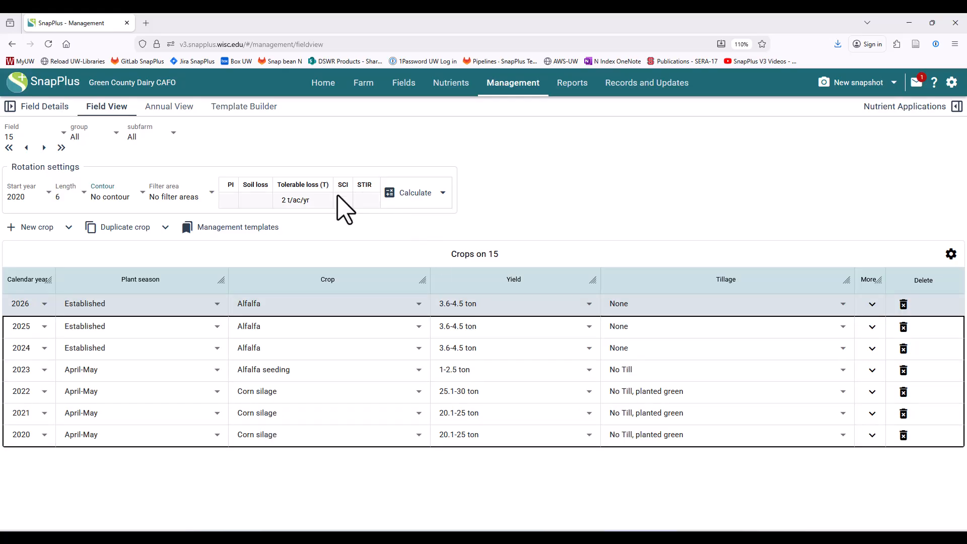
Step: Calculate the rotation results for field 15, check the PI warning, and run the calculation for all fields
left_click(403, 192)
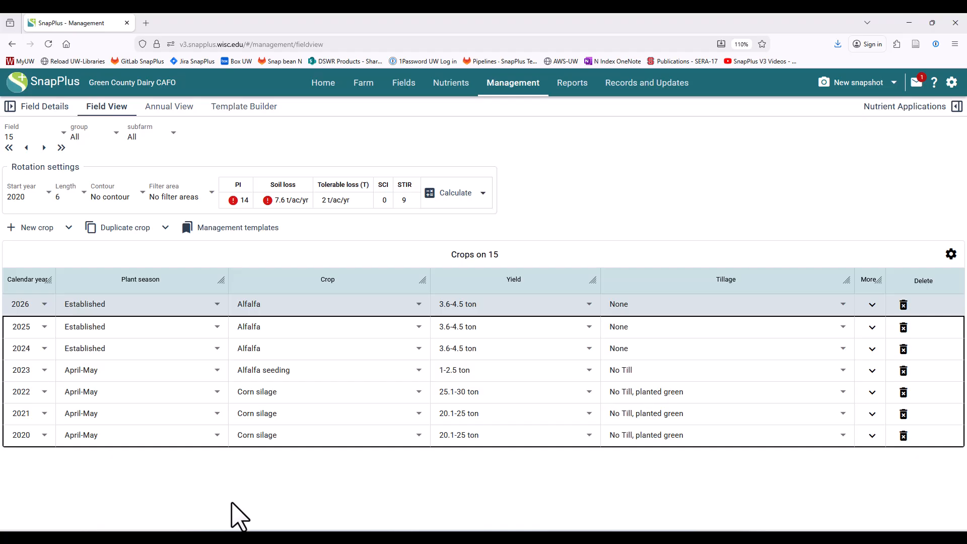
mouse_move(233, 198)
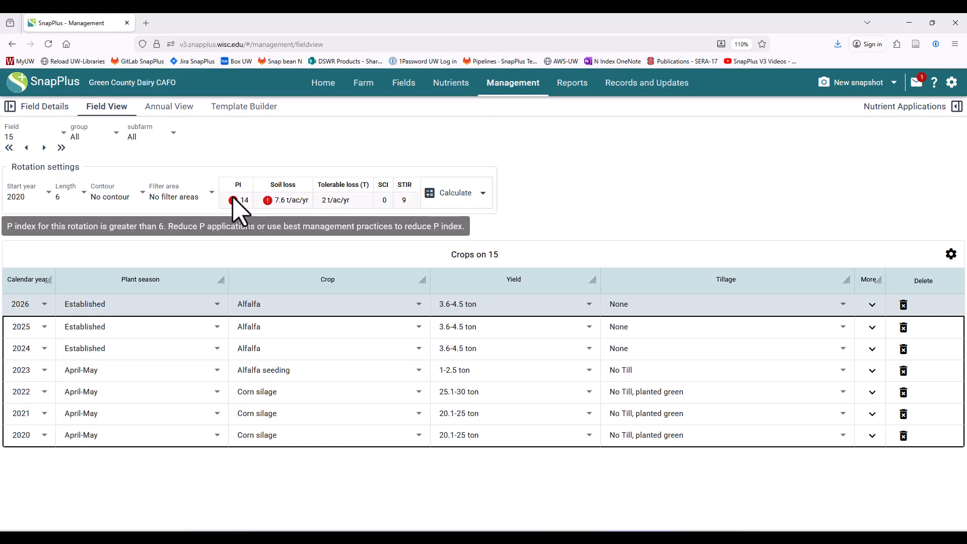
left_click(484, 195)
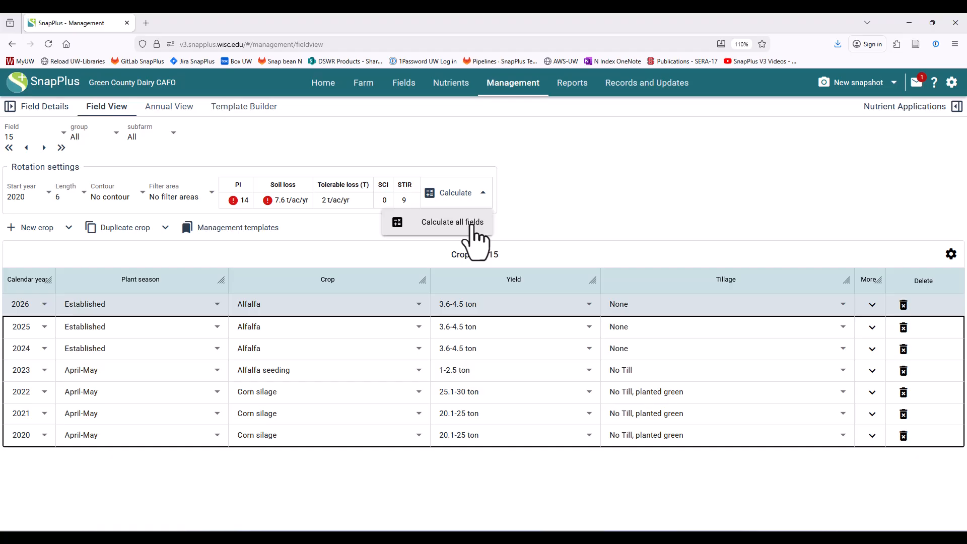
left_click(473, 223)
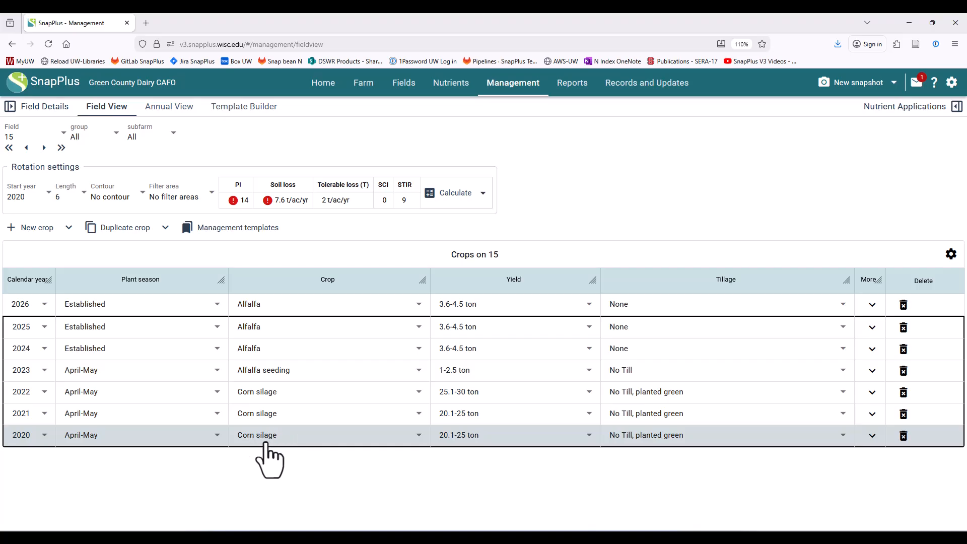
Step: Examine the yield choices and additional crop details of the 2020 corn silage crop
left_click(468, 438)
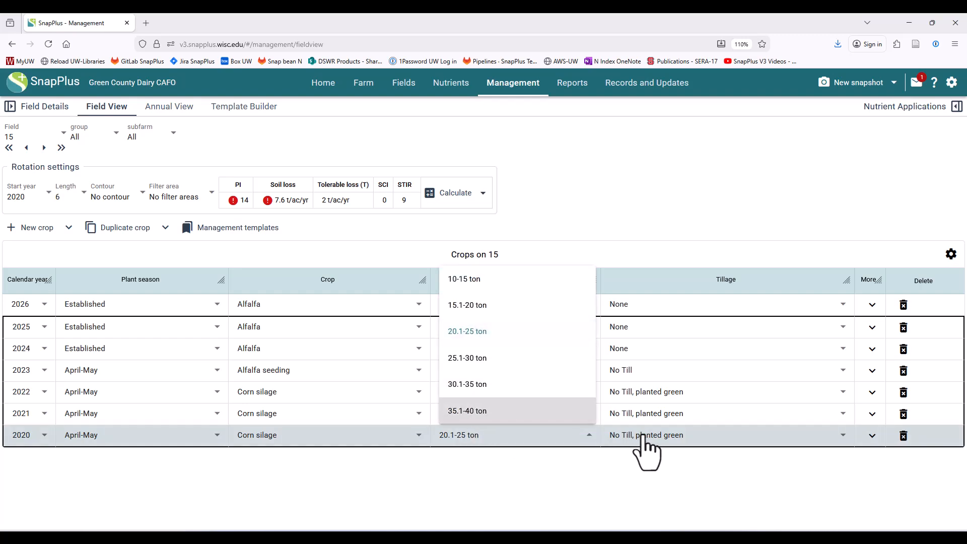
left_click(872, 436)
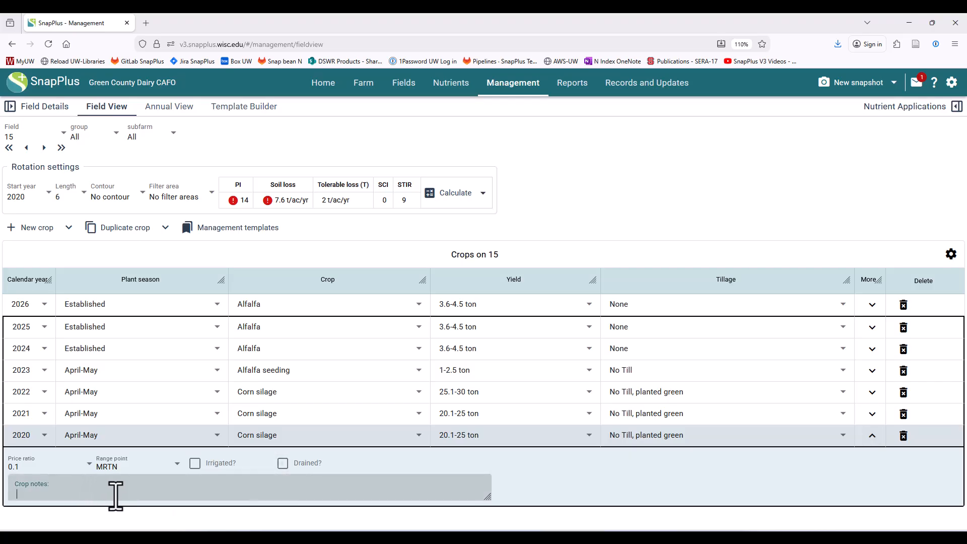
left_click(873, 437)
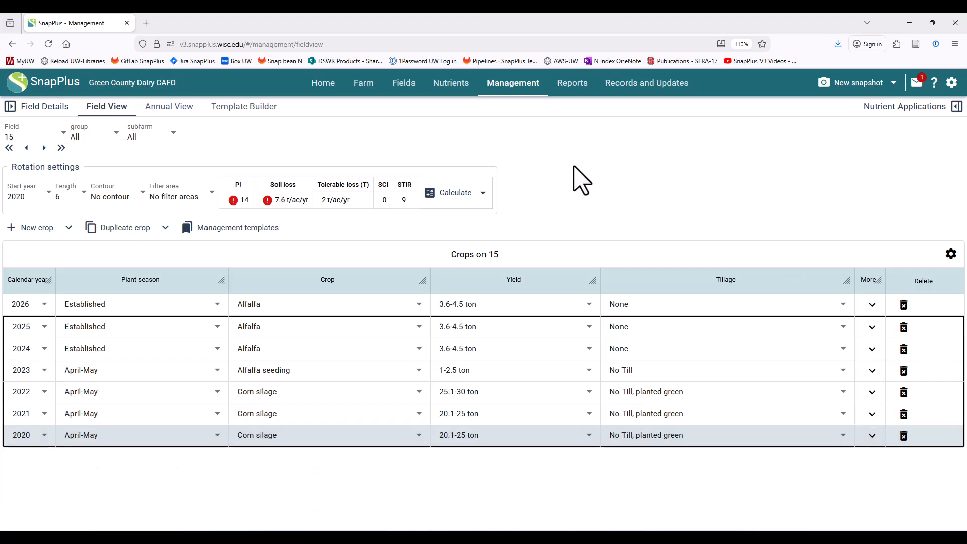
Step: Review field 15's details for soil fertility, soil conservation, P management and K management
left_click(36, 108)
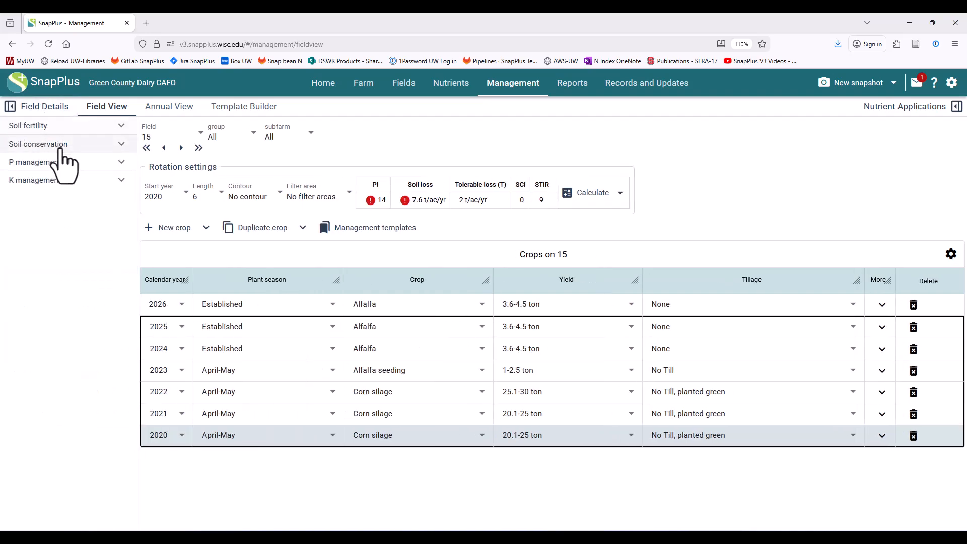
left_click(121, 126)
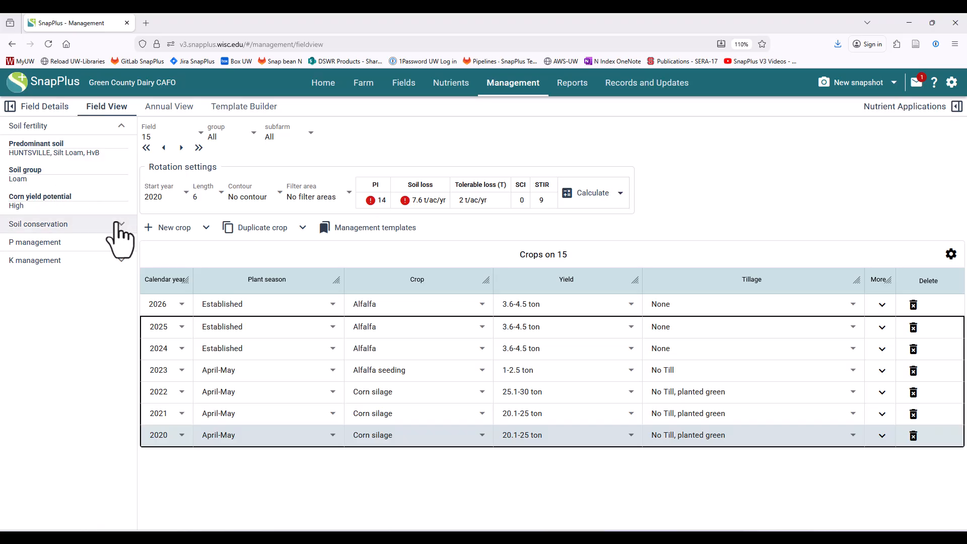
left_click(121, 126)
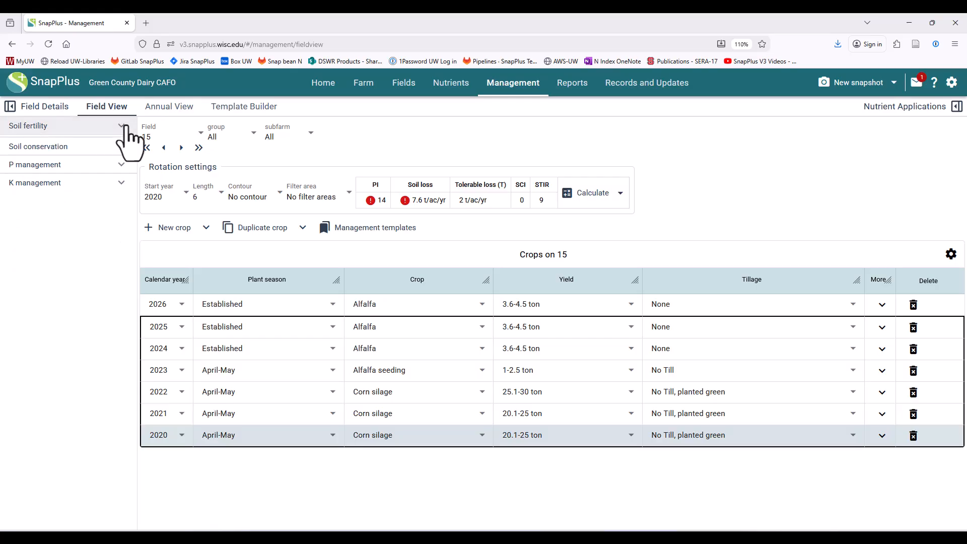
left_click(121, 145)
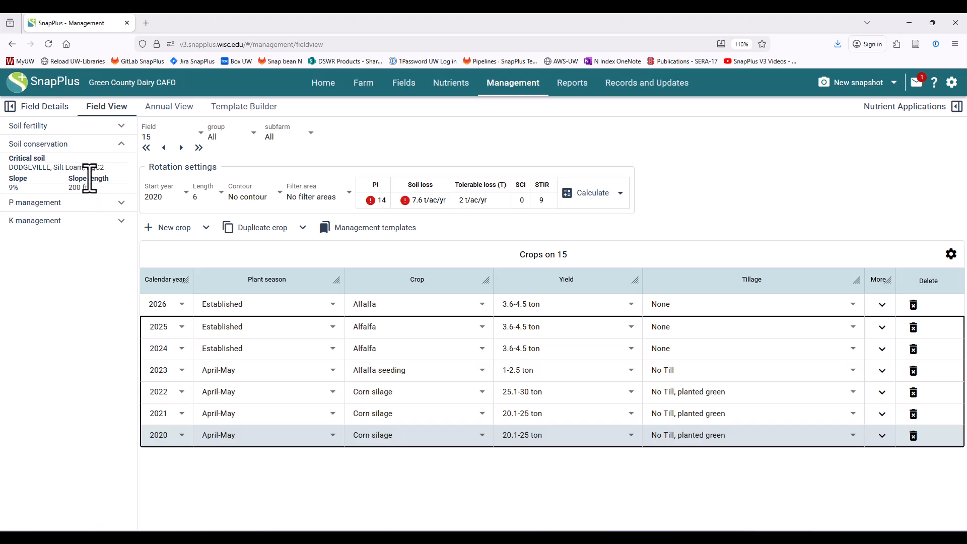
left_click(128, 147)
left_click(128, 162)
left_click(128, 162)
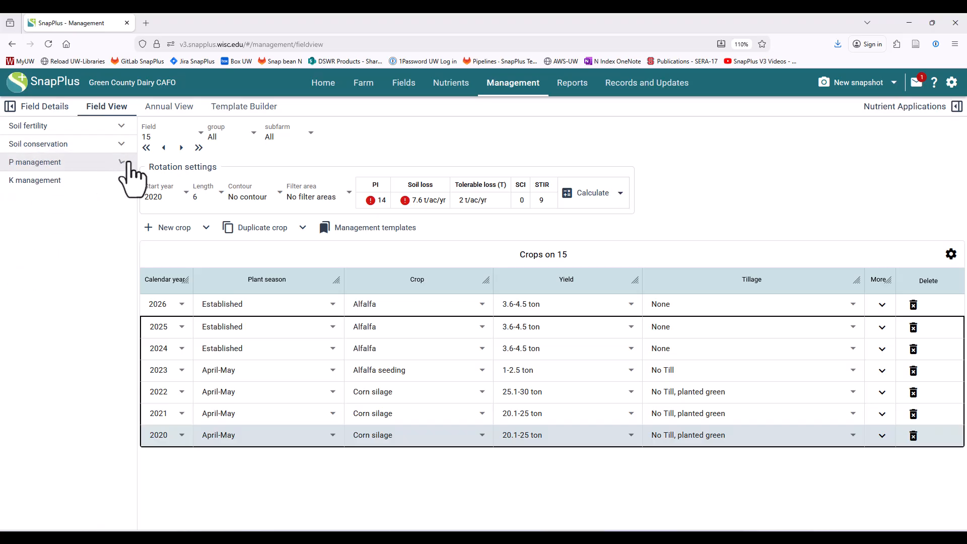
left_click(121, 162)
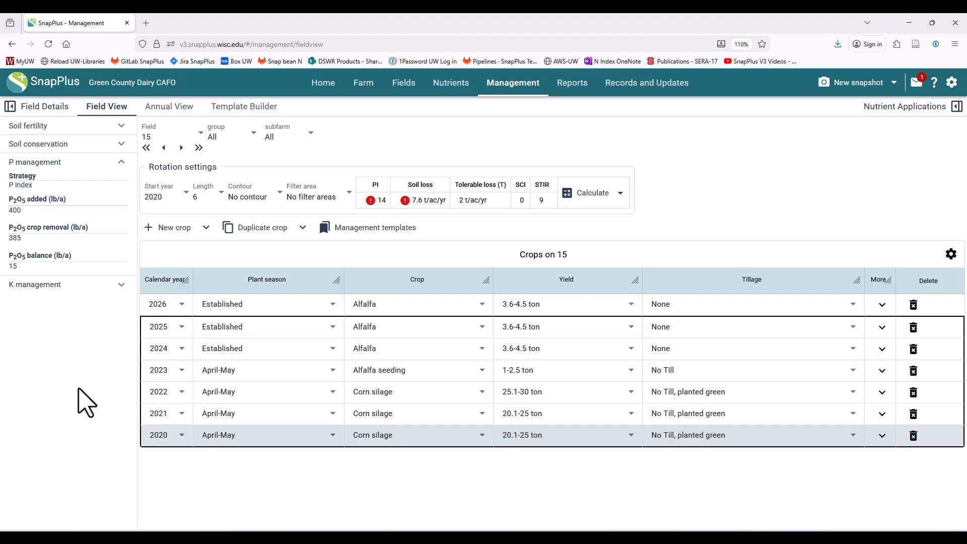
left_click(68, 162)
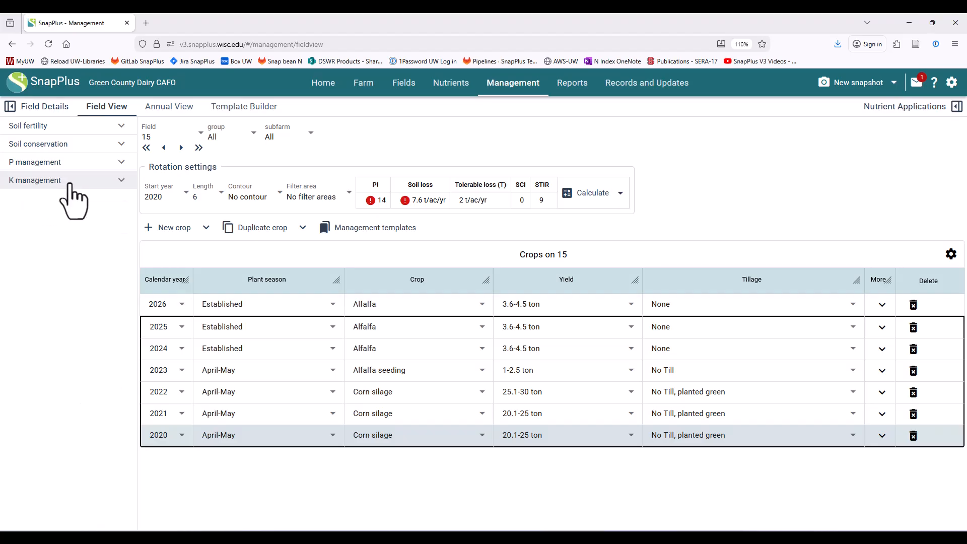
left_click(70, 181)
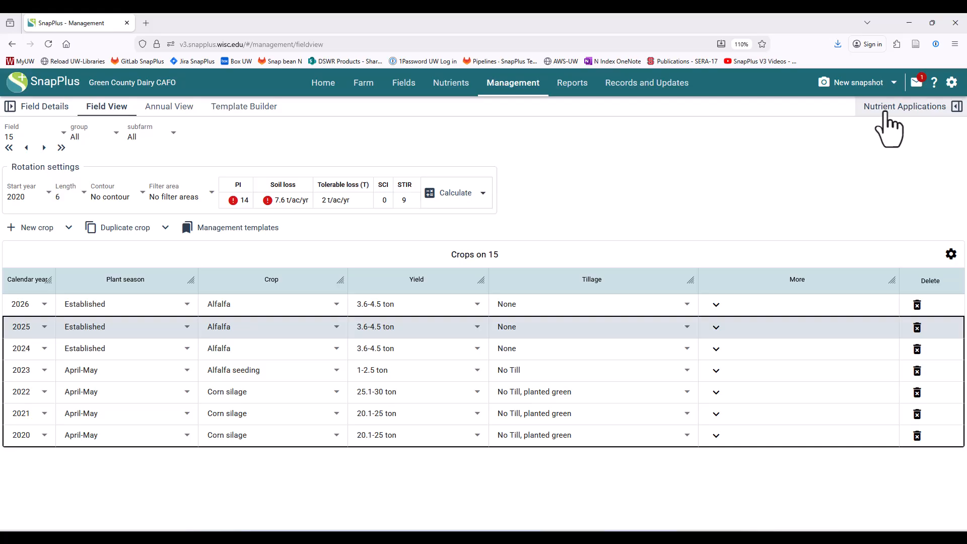
Step: Review the nutrient applications and available manure for the 2025 alfalfa crop on field 15
left_click(890, 107)
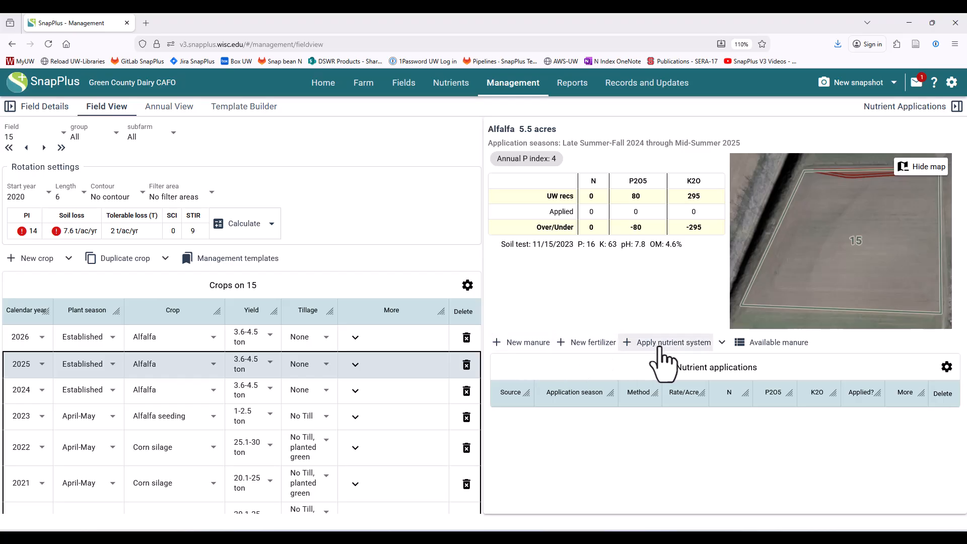
left_click(770, 345)
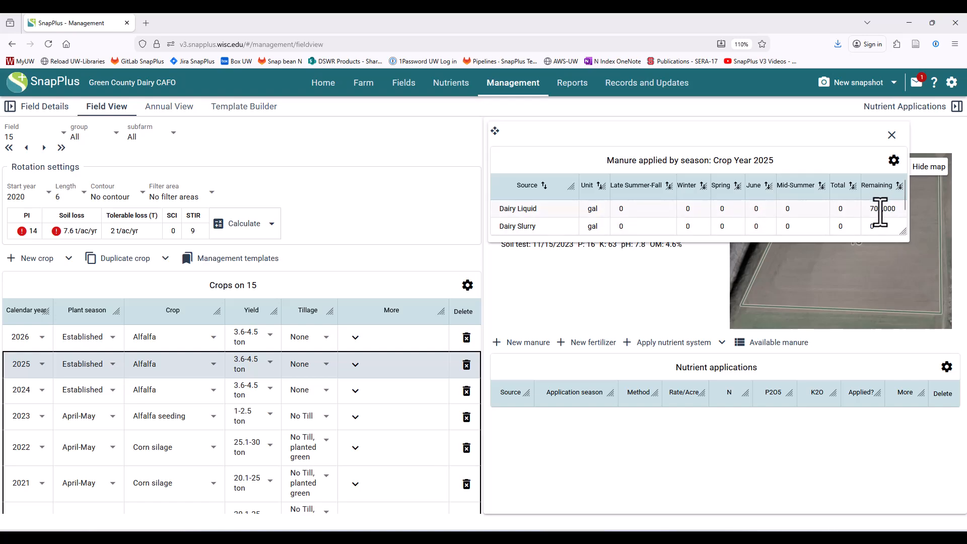
left_click(891, 135)
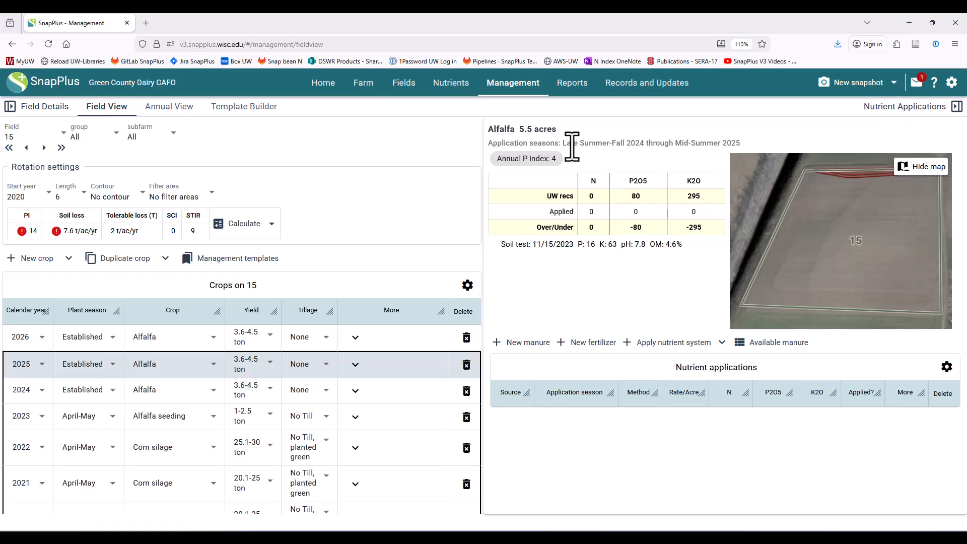
left_click(955, 108)
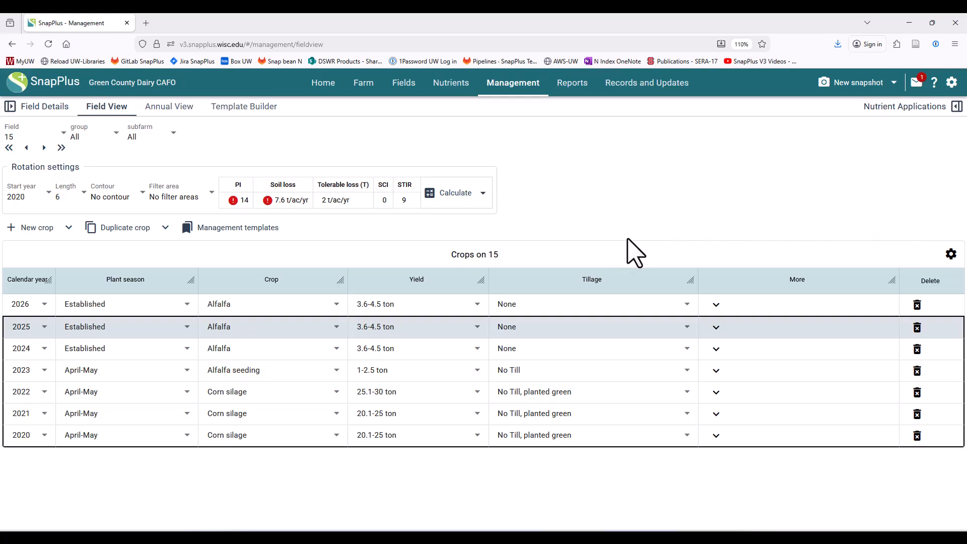
Step: Turn off reverse order for field 15's crop table and turn it back on
left_click(951, 255)
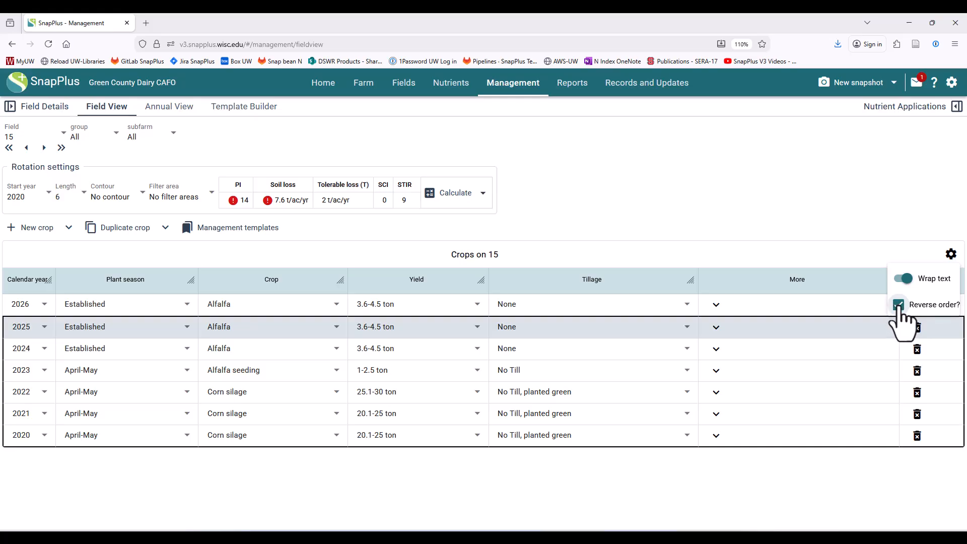
left_click(899, 305)
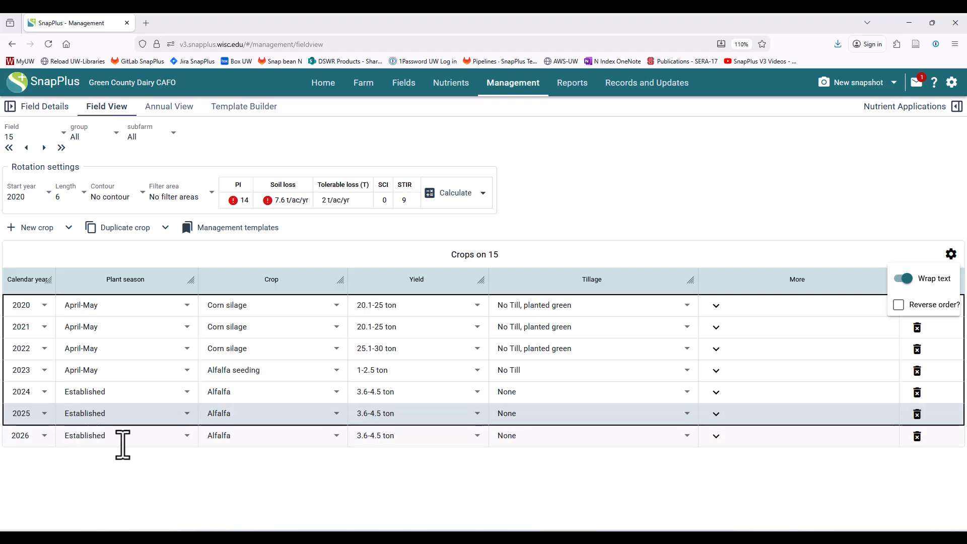
left_click(902, 306)
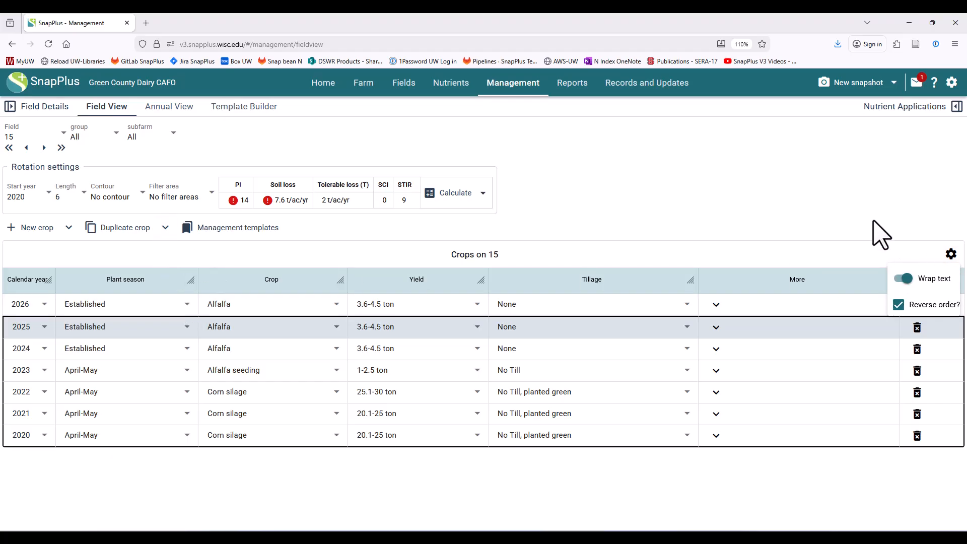
left_click(852, 220)
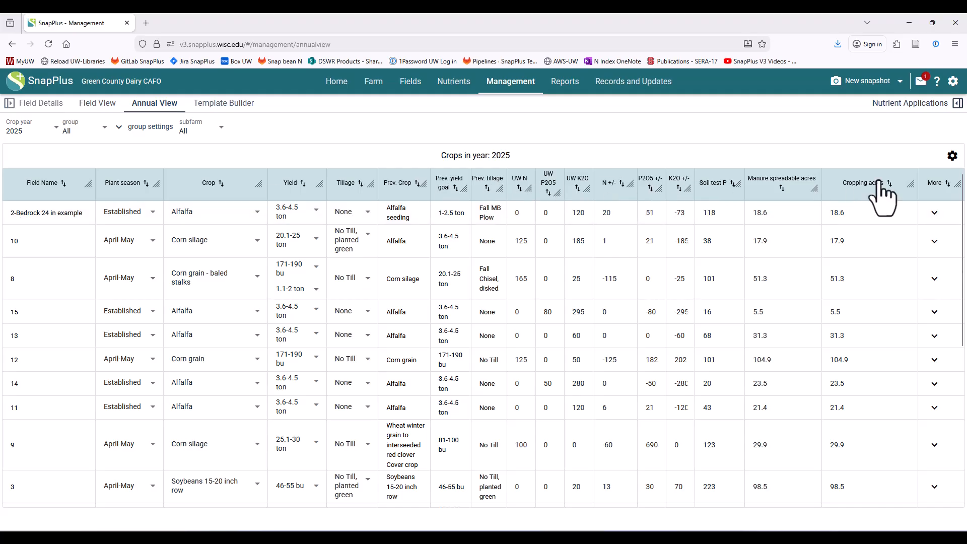
Step: Hide the Prev. Crop, Prev. yield goal, Prev. tillage and Soil test P columns in the 2025 crops table
left_click(952, 156)
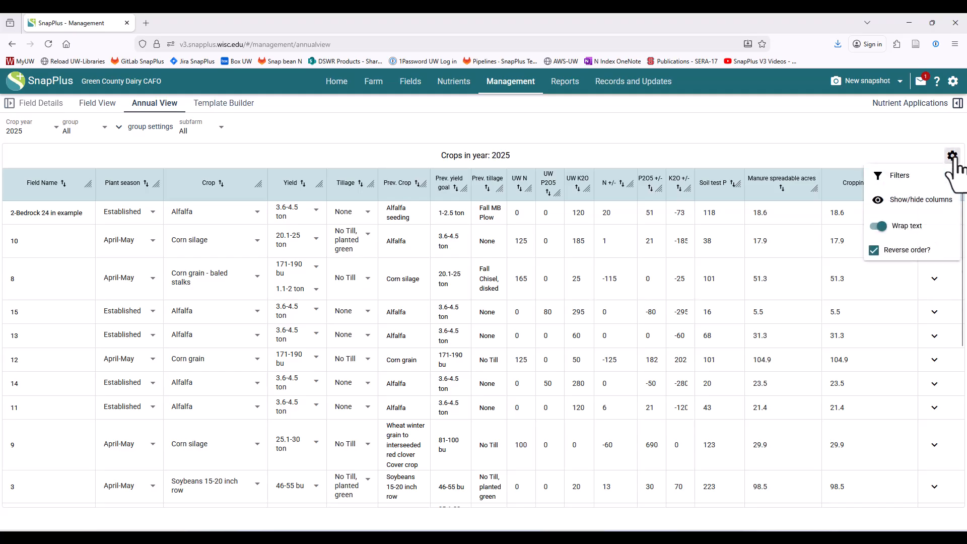
left_click(913, 202)
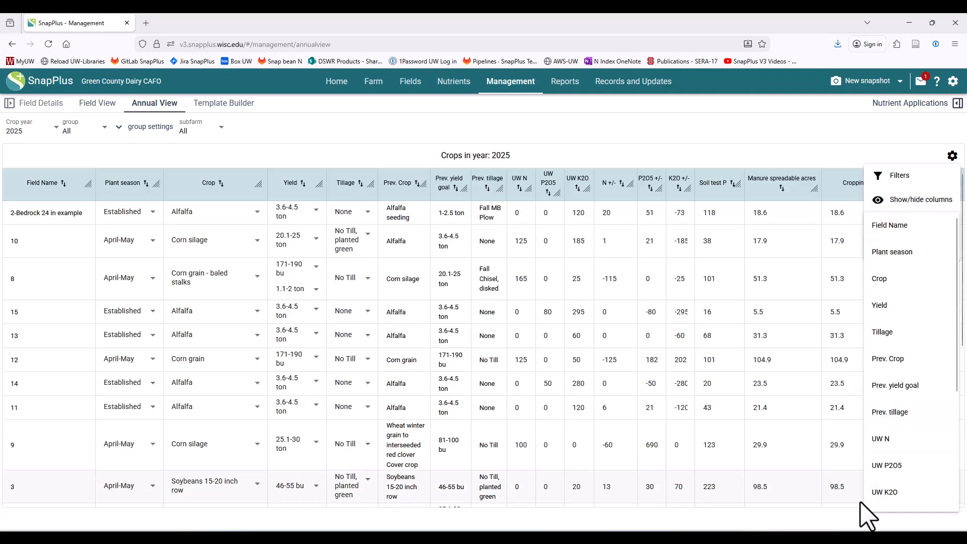
left_click(894, 359)
left_click(897, 387)
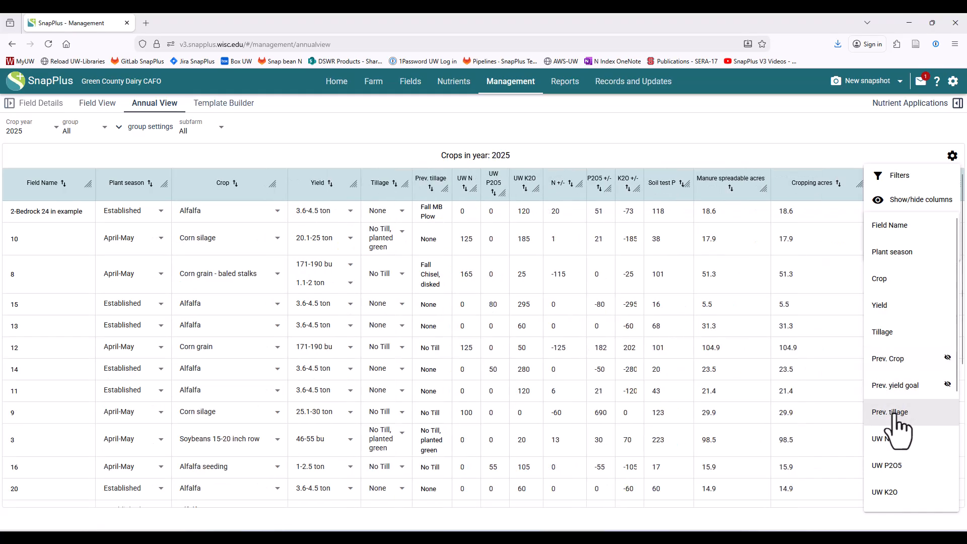
left_click(892, 413)
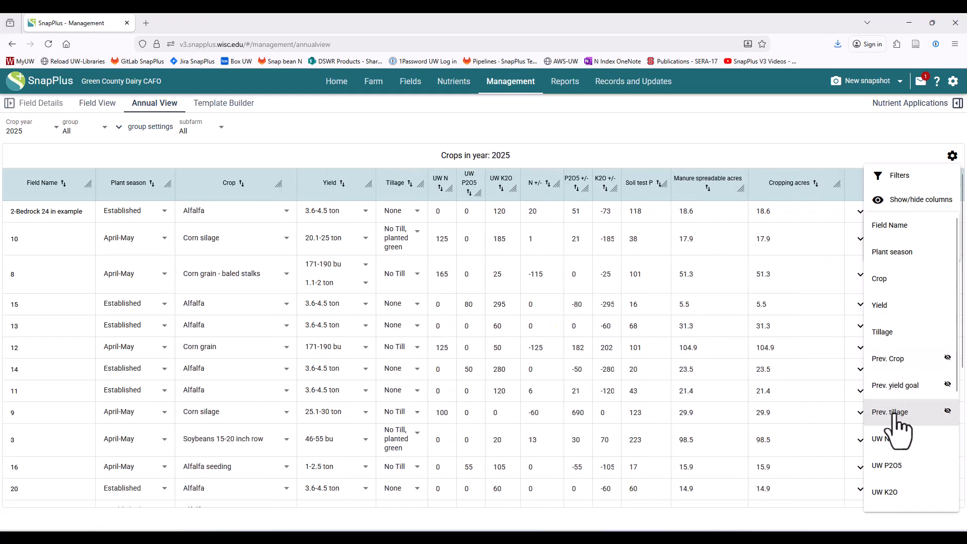
scroll(894, 444, "down", 2)
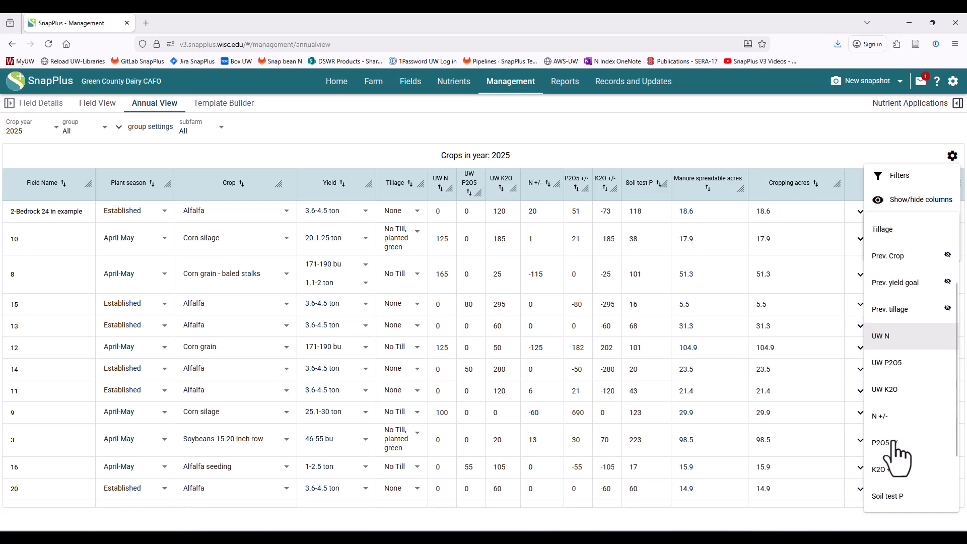
scroll(900, 473, "down", 1)
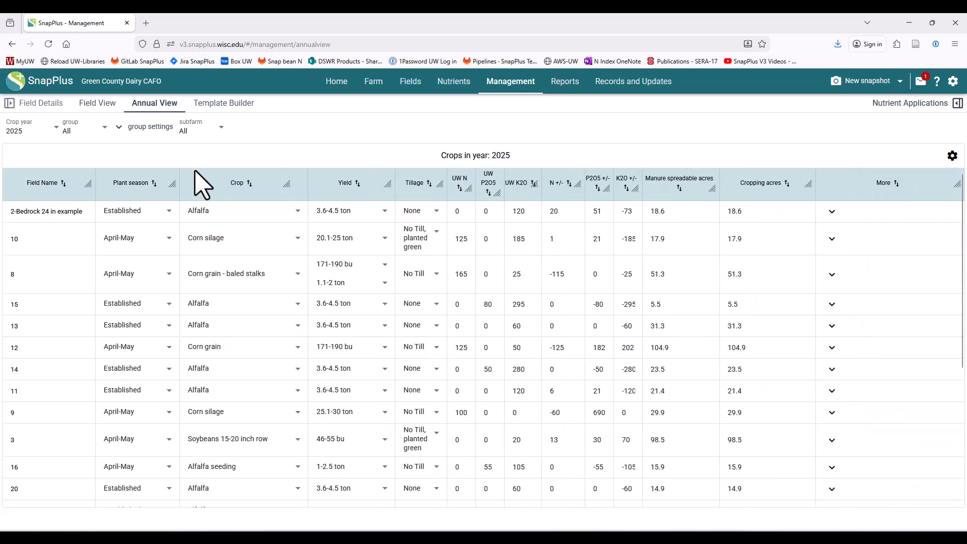
Step: Sort the 2025 crops table by crop, and re-sort it by field name in ascending order
left_click(246, 185)
left_click(246, 186)
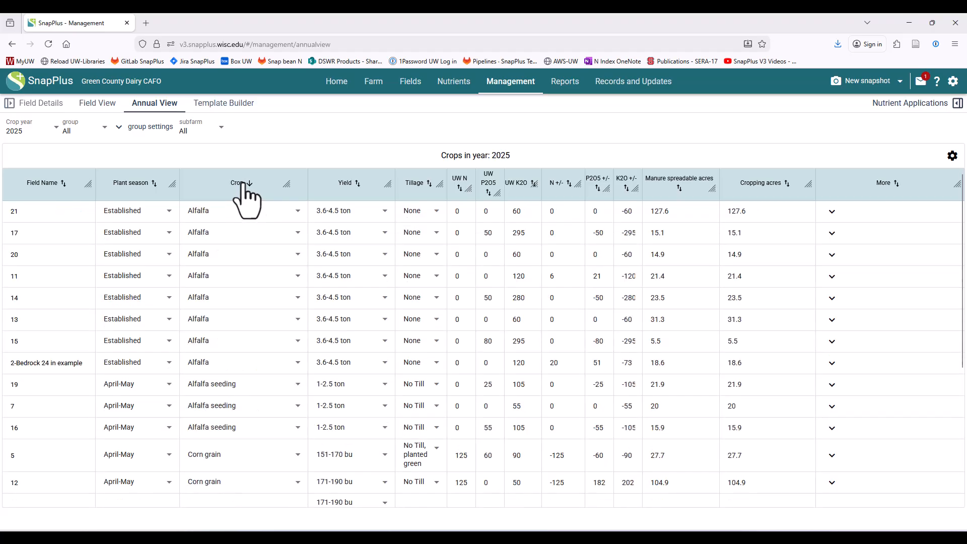
left_click(42, 183)
Step: Display the nutrient applications and field map for field 4's 2025 corn silage crop
left_click(43, 204)
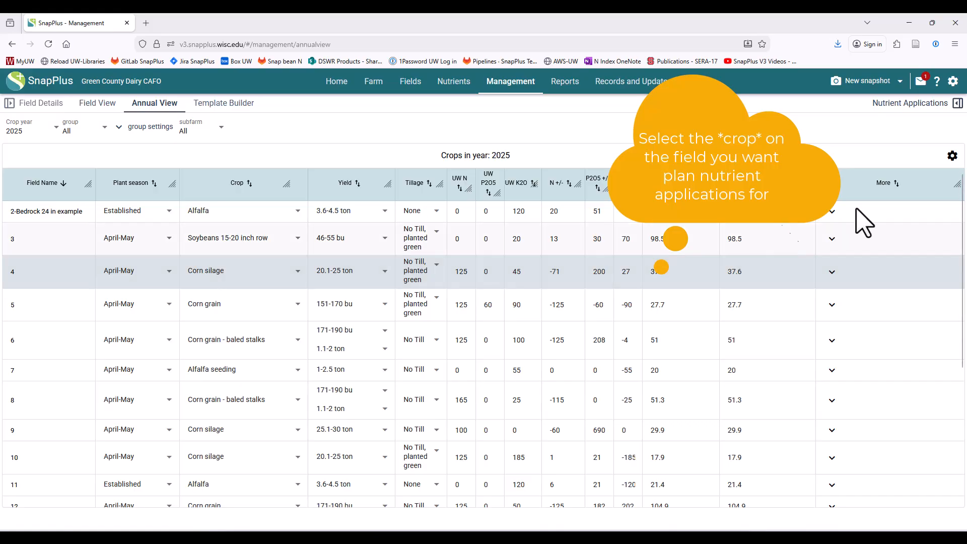
left_click(915, 104)
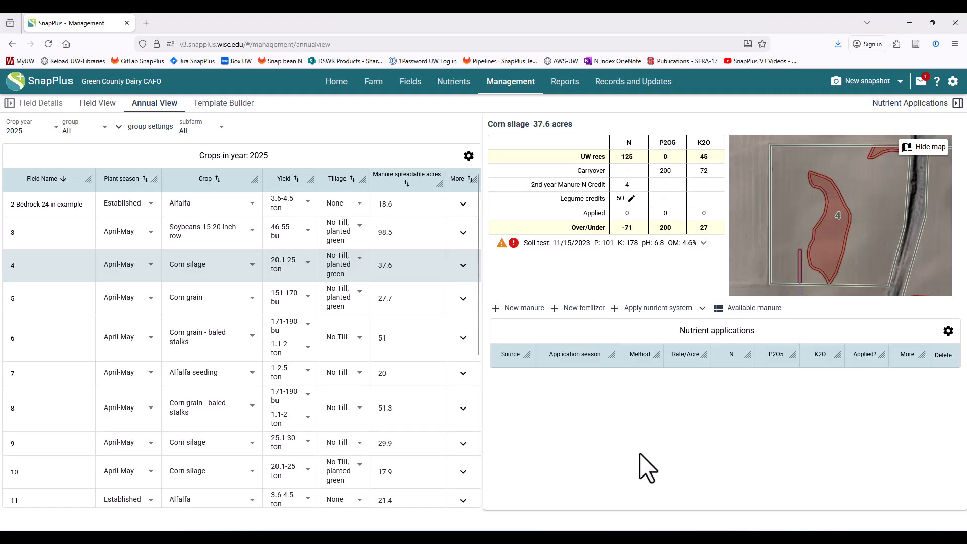
Step: Open the Template Builder and check the nutrient applications for the year 1 and year 2 corn silage crops in the cc-test template
left_click(223, 104)
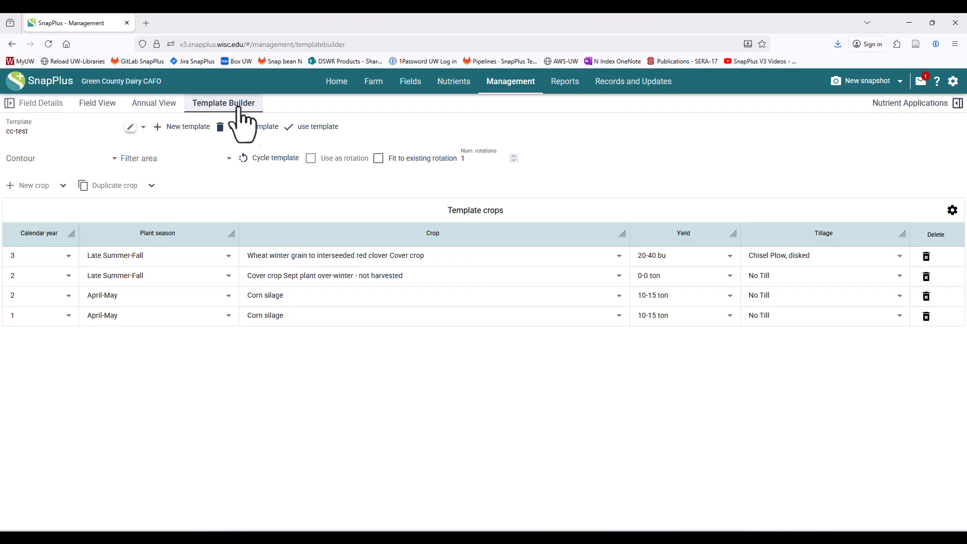
left_click(348, 315)
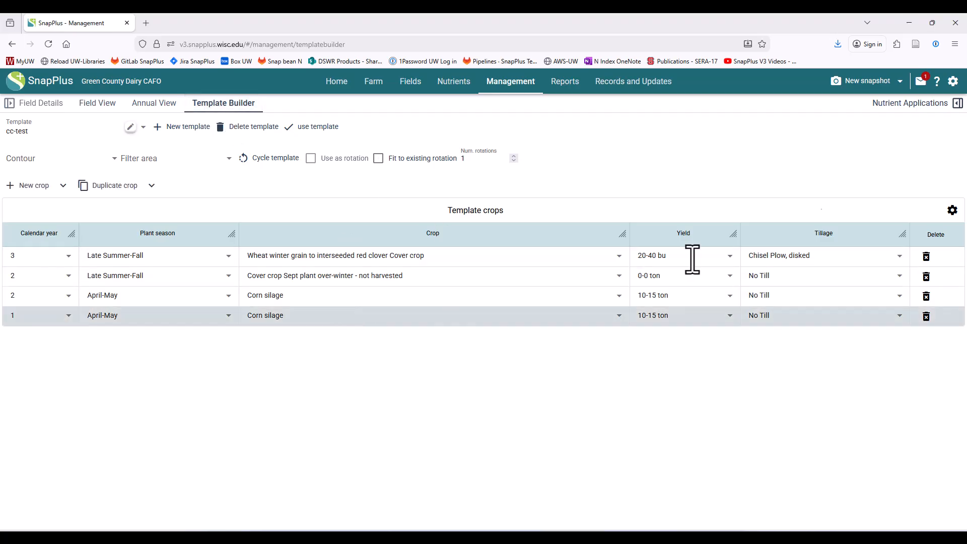
left_click(925, 107)
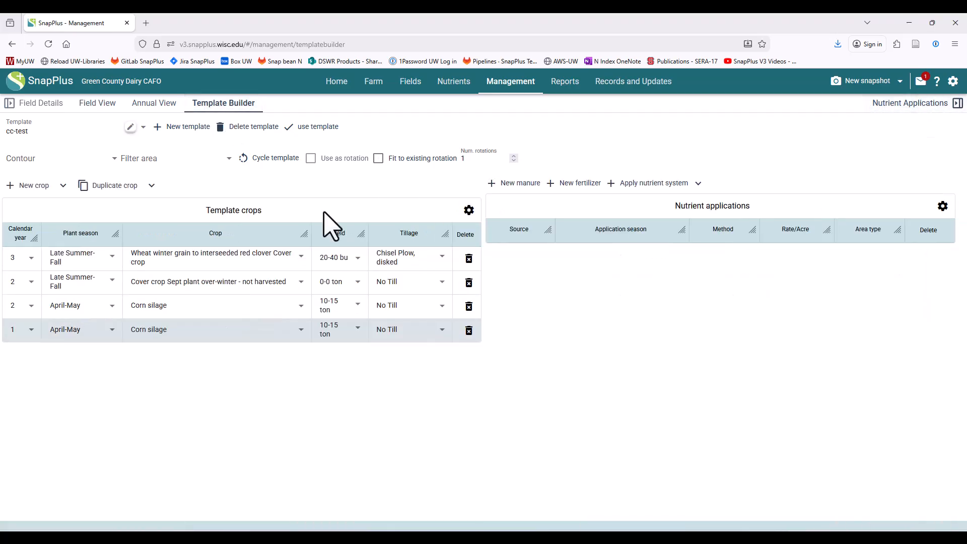
left_click(157, 305)
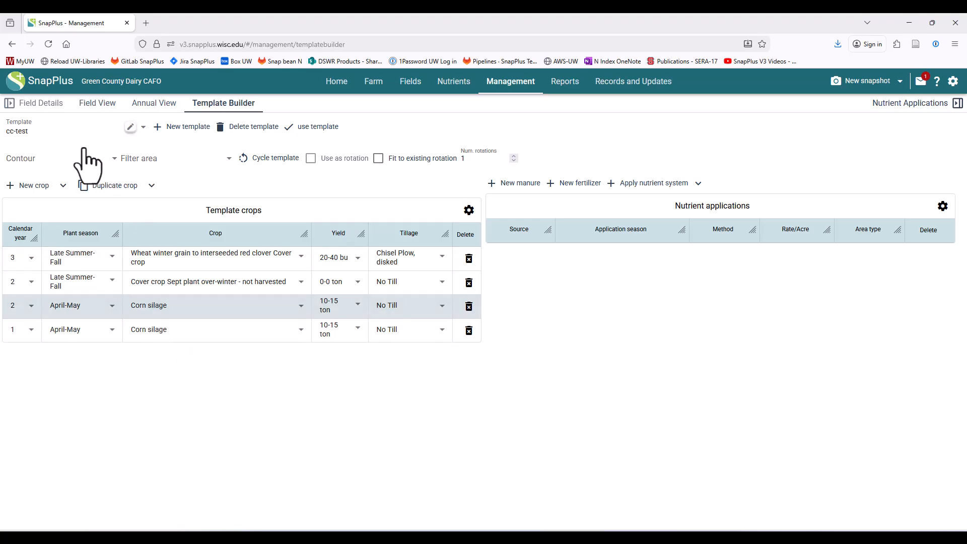
Step: Switch to the A-A-A-Csl-Cgbs-Csl-As template and display the nutrient applications for its year 4 corn silage crop
left_click(50, 132)
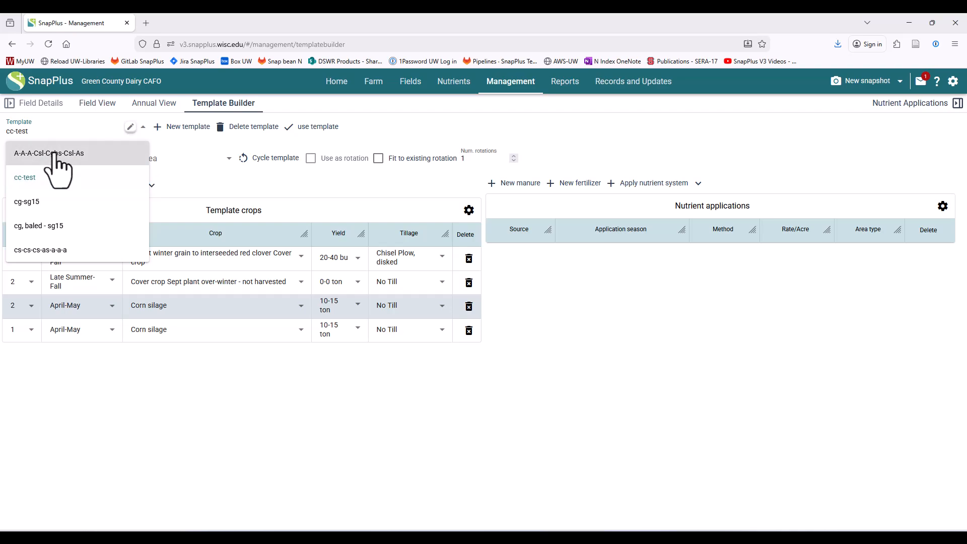
left_click(56, 153)
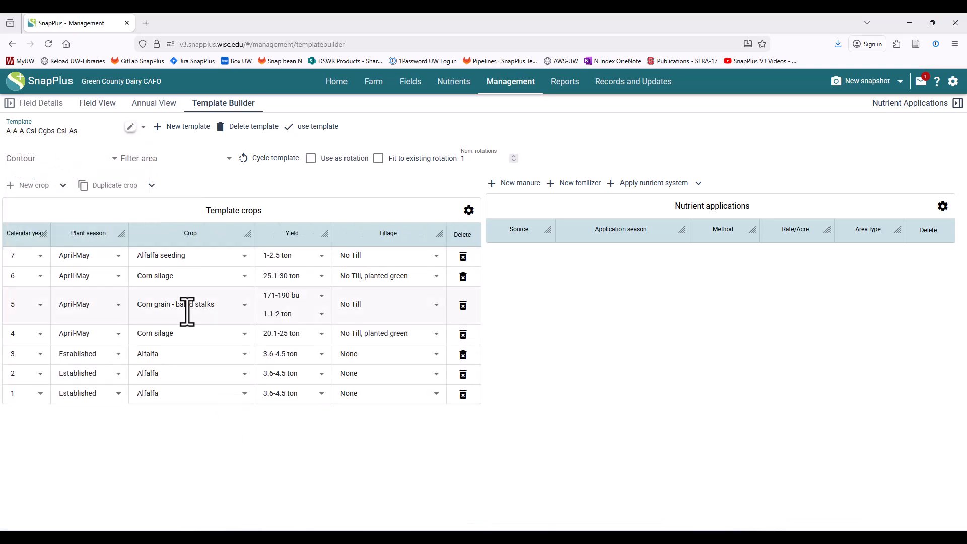
left_click(175, 335)
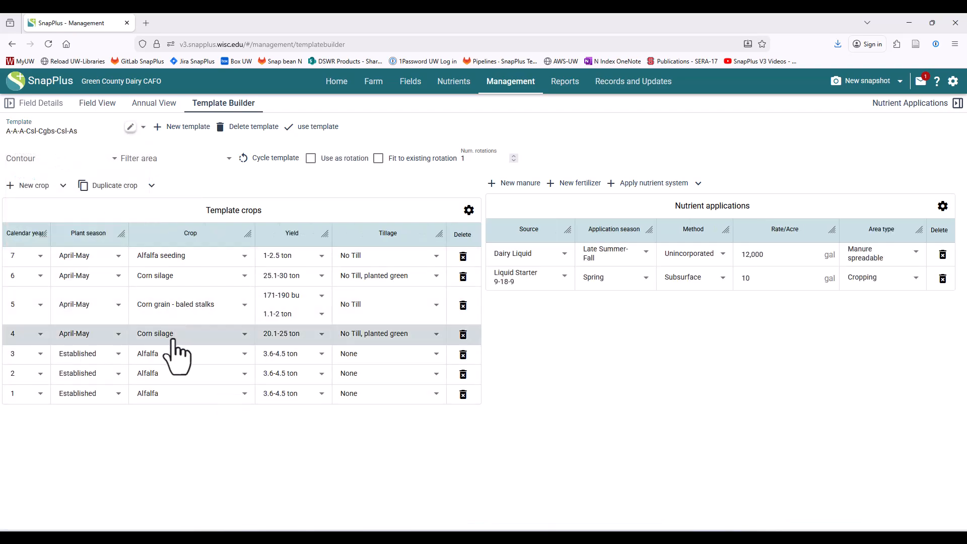